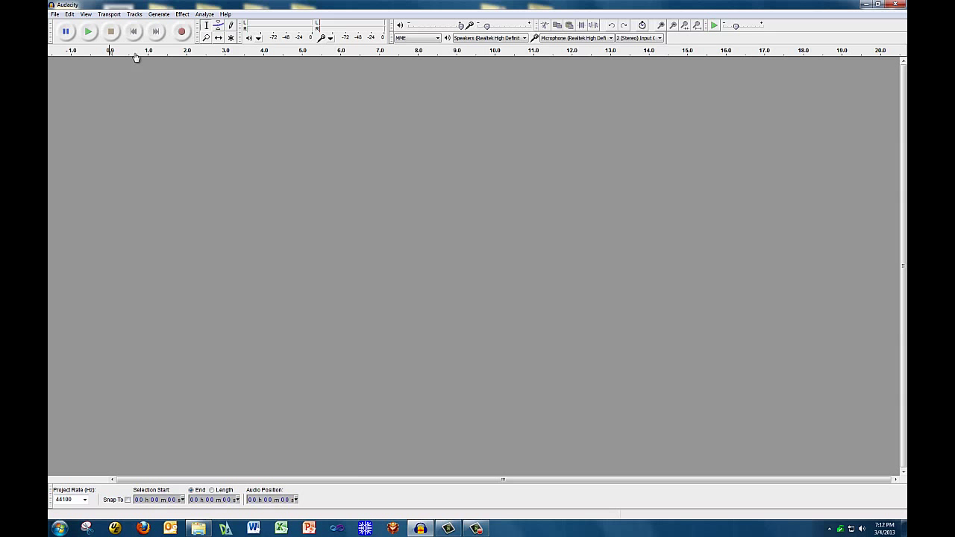
Open LOW_PASS_CRCemetery_HelloorHelp.mp3 through File > Open so it loads as a stereo track
{"action": "left_click", "coordinate": [53, 14]}
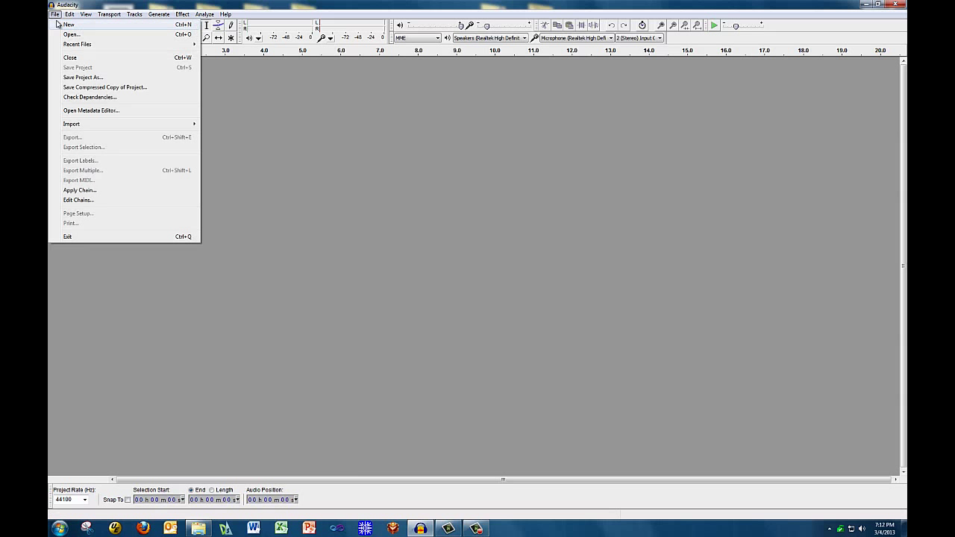
{"action": "left_click", "coordinate": [71, 35]}
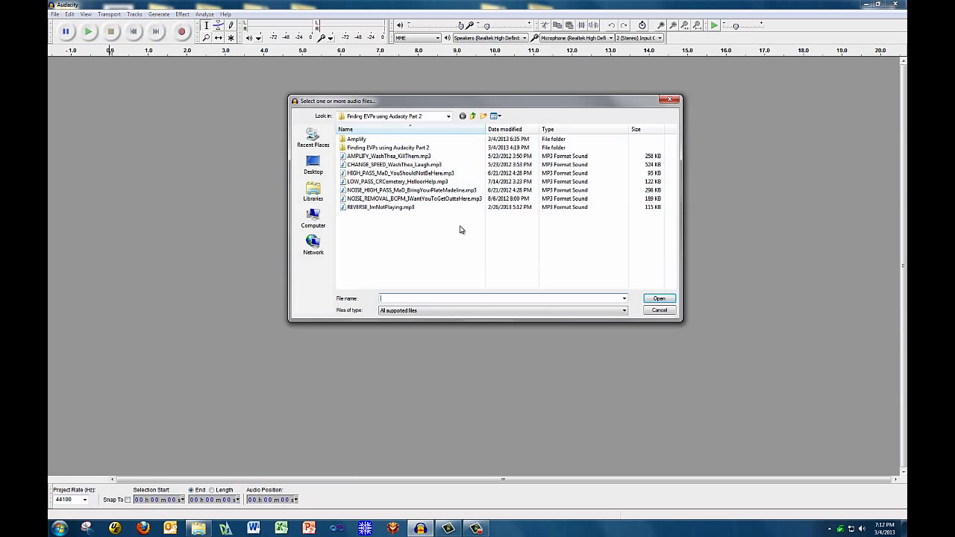
{"action": "left_click", "coordinate": [414, 182]}
{"action": "left_click", "coordinate": [657, 298]}
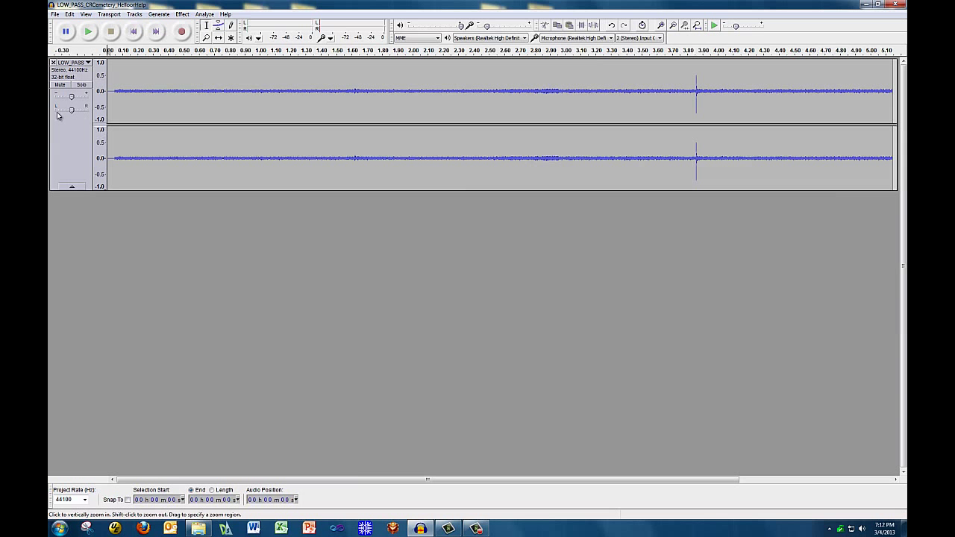
Split the stereo track, delete the right channel, set the left to Mono, and enlarge its height
{"action": "left_click", "coordinate": [74, 62]}
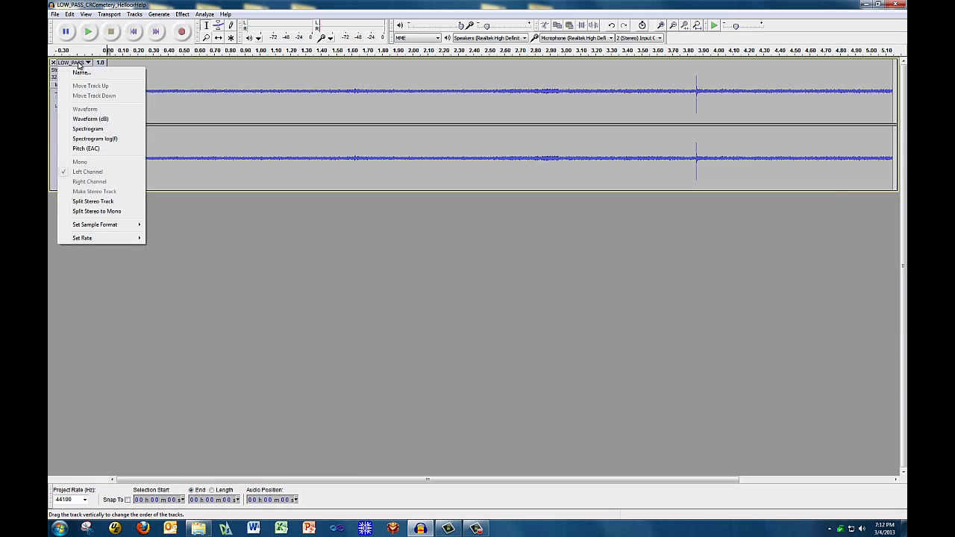
{"action": "left_click", "coordinate": [93, 201]}
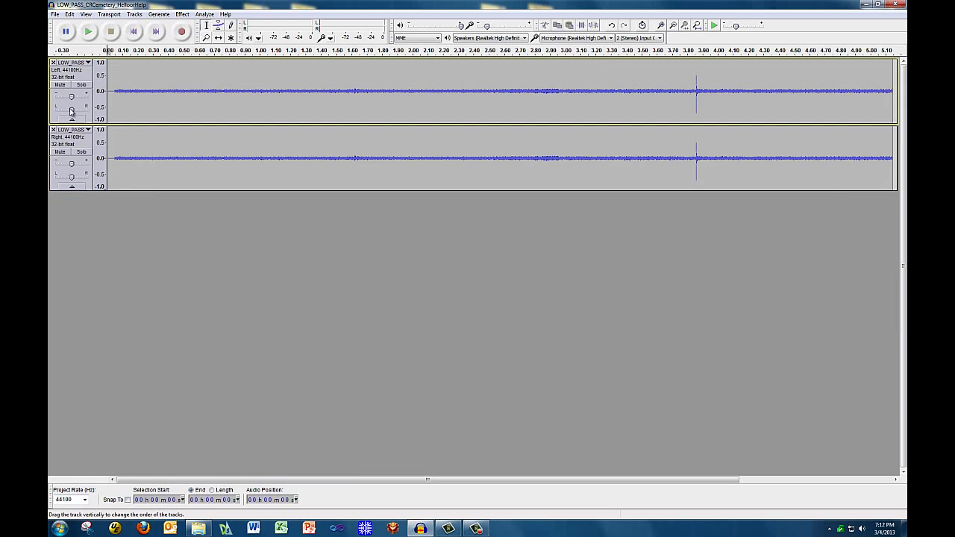
{"action": "left_click", "coordinate": [53, 127]}
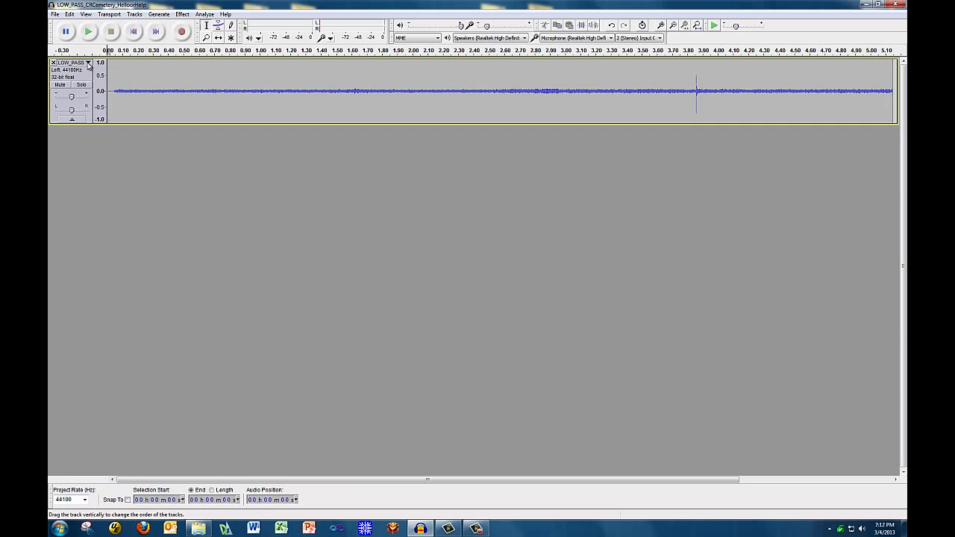
{"action": "left_click", "coordinate": [88, 63]}
{"action": "left_click", "coordinate": [80, 161]}
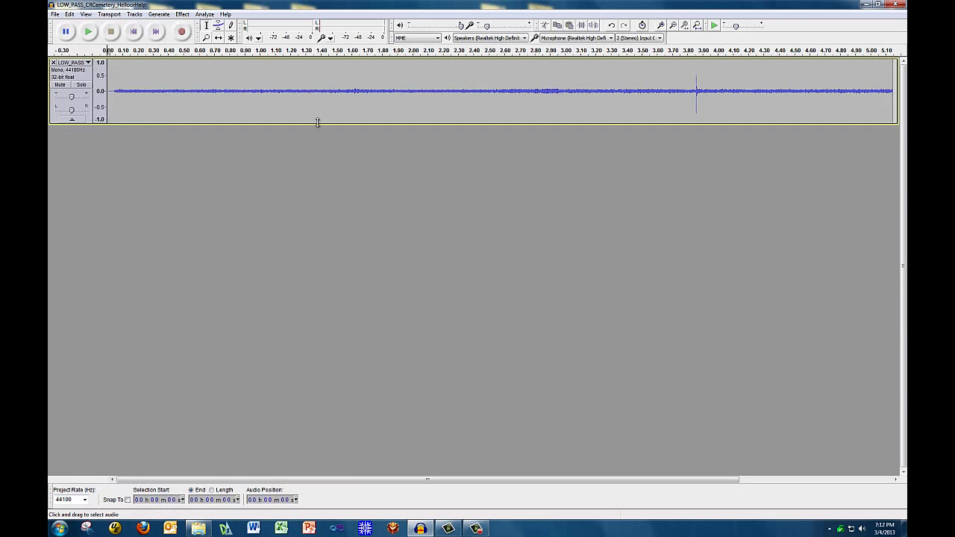
{"action": "left_click_drag", "start_coordinate": [318, 122], "coordinate": [330, 474]}
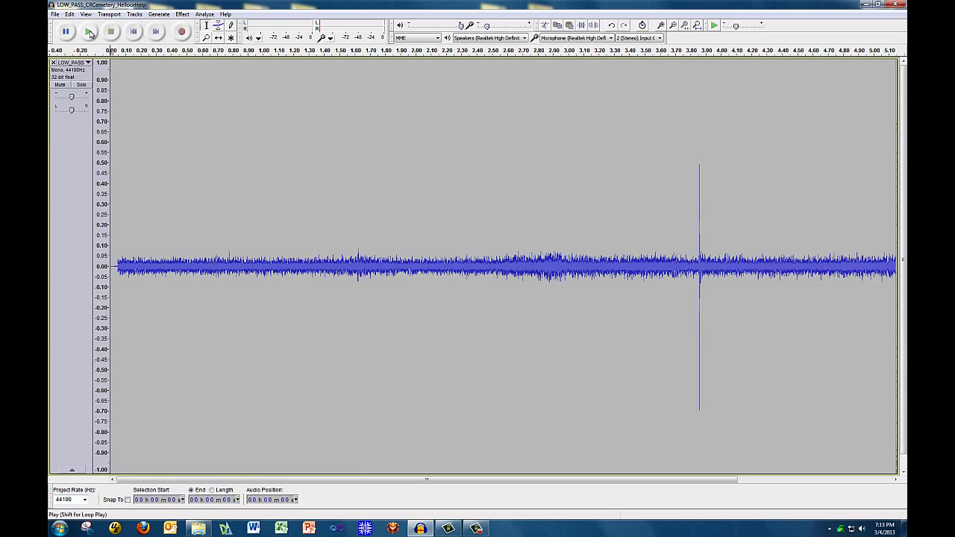
{"action": "left_click", "coordinate": [89, 32]}
Play the mono LOW_PASS clip twice from the beginning
{"action": "left_click", "coordinate": [88, 32]}
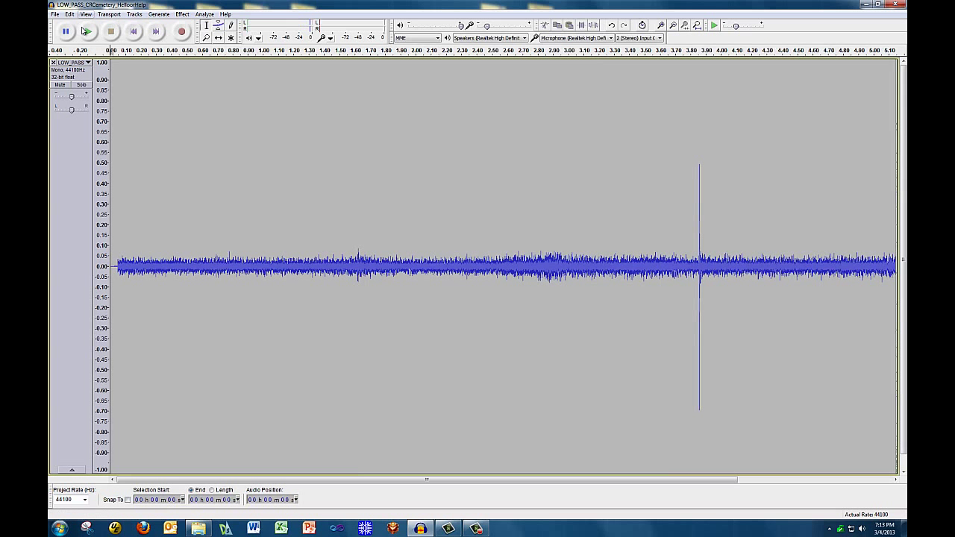
{"action": "left_click", "coordinate": [87, 32]}
Switch the LOW_PASS track's view from Waveform to Spectrogram
{"action": "left_click", "coordinate": [84, 63]}
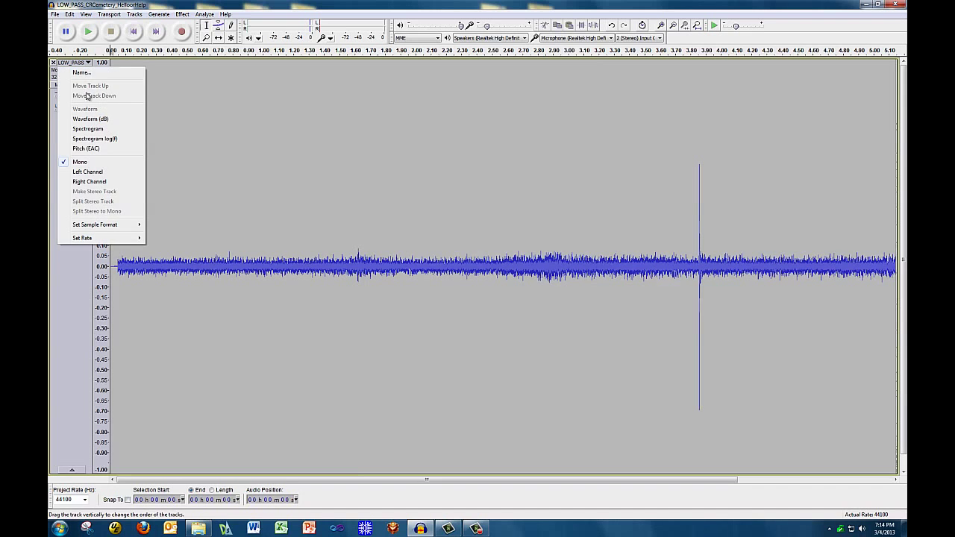
{"action": "left_click", "coordinate": [90, 129]}
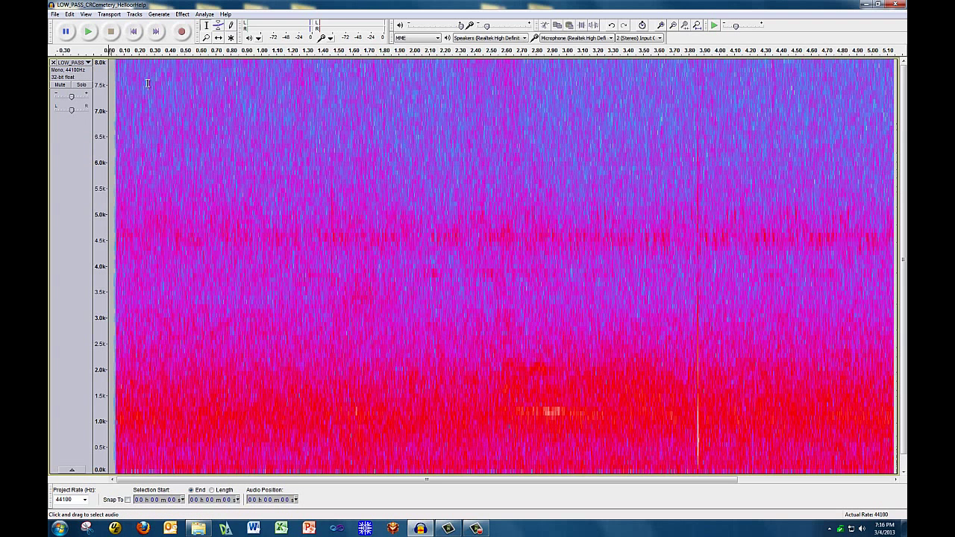
{"action": "left_click", "coordinate": [87, 32]}
{"action": "left_click", "coordinate": [88, 32]}
Apply the Low Pass Filter effect with a 1400 Hz cutoff frequency
{"action": "left_click", "coordinate": [182, 14]}
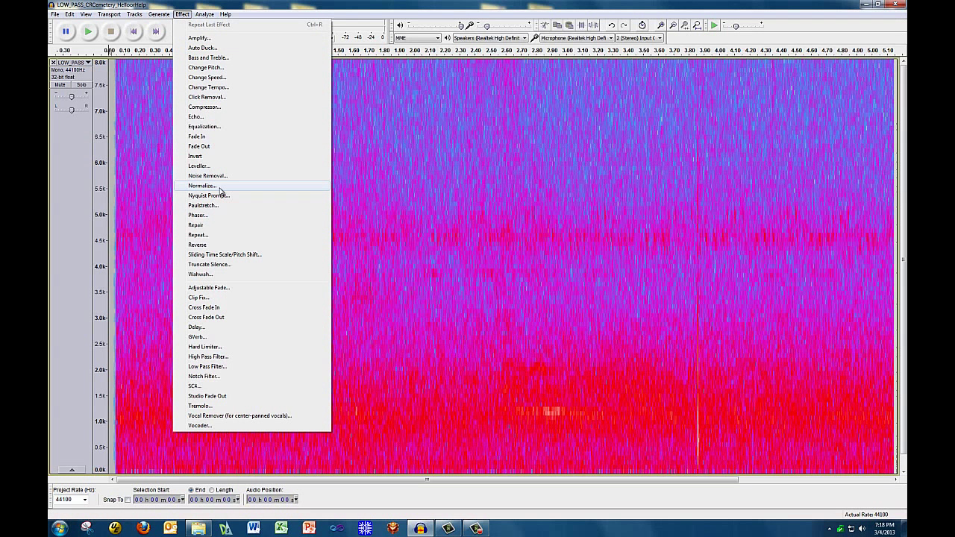
{"action": "left_click", "coordinate": [207, 367]}
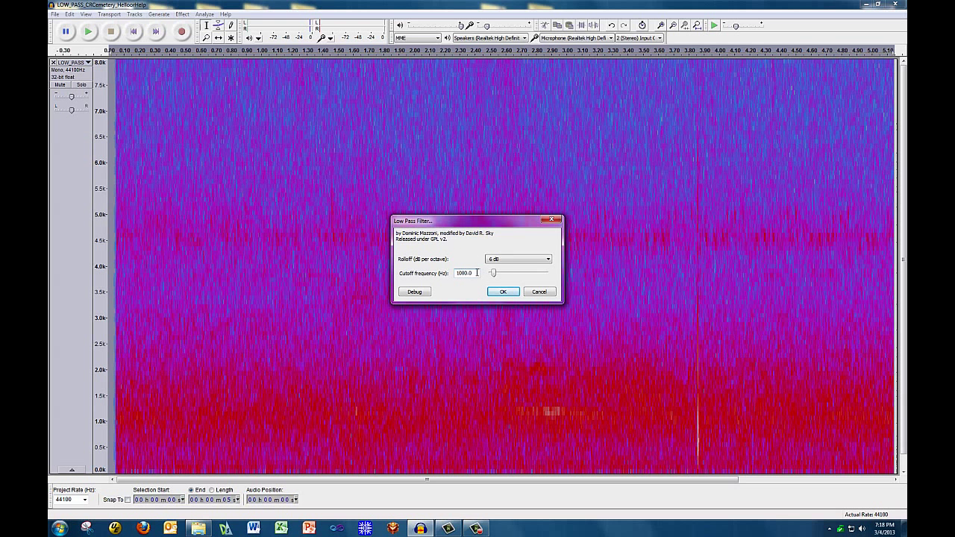
{"action": "left_click_drag", "start_coordinate": [477, 272], "coordinate": [441, 275]}
{"action": "type", "text": "1250"}
{"action": "left_click_drag", "start_coordinate": [468, 273], "coordinate": [440, 275]}
{"action": "type", "text": "1400"}
{"action": "left_click", "coordinate": [505, 292]}
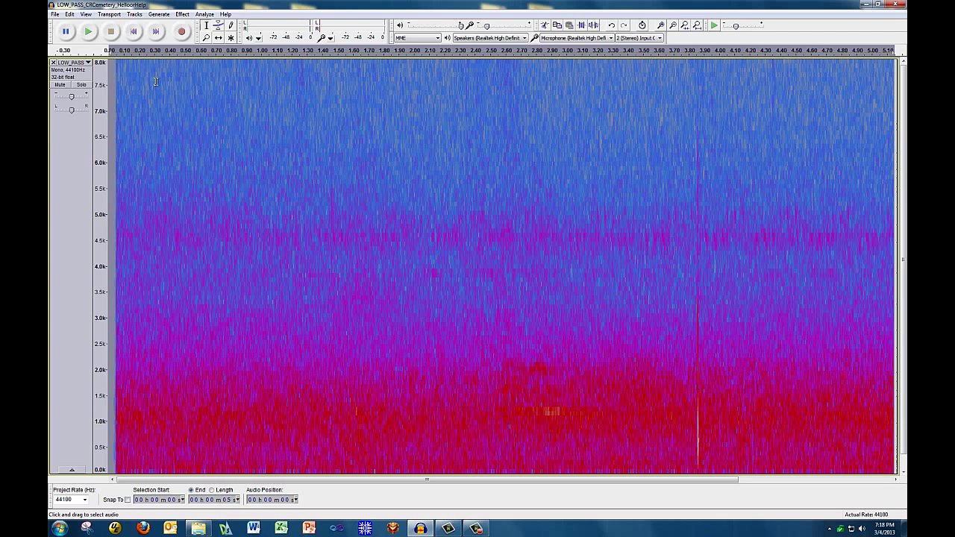
Undo the filter, reapply it with a 12 dB per octave rolloff, and play the result
{"action": "left_click", "coordinate": [68, 14]}
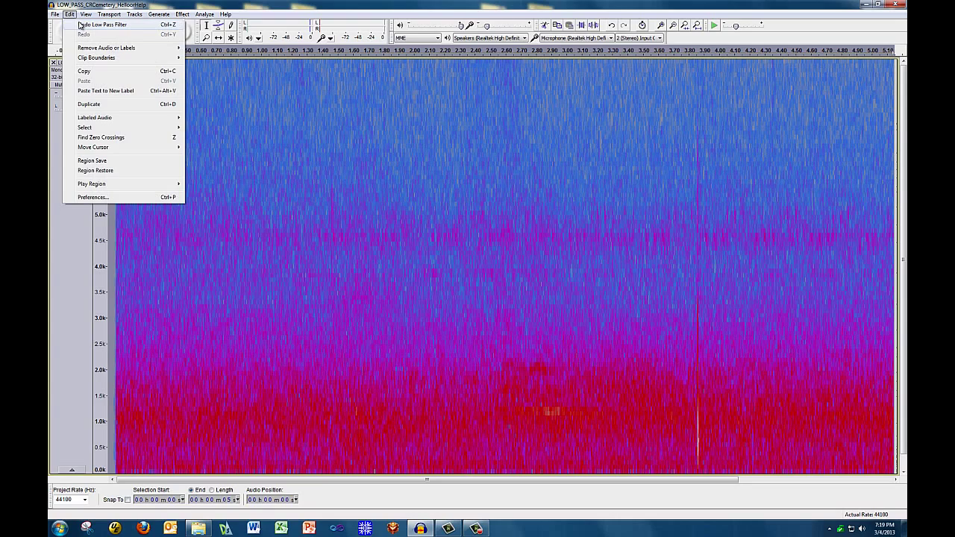
{"action": "left_click", "coordinate": [84, 28]}
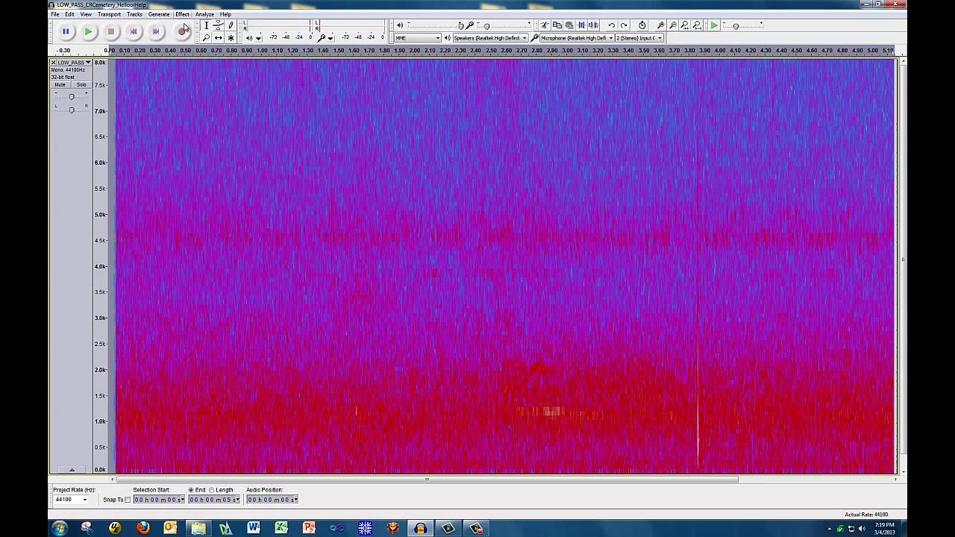
{"action": "left_click", "coordinate": [182, 14]}
{"action": "left_click", "coordinate": [230, 367]}
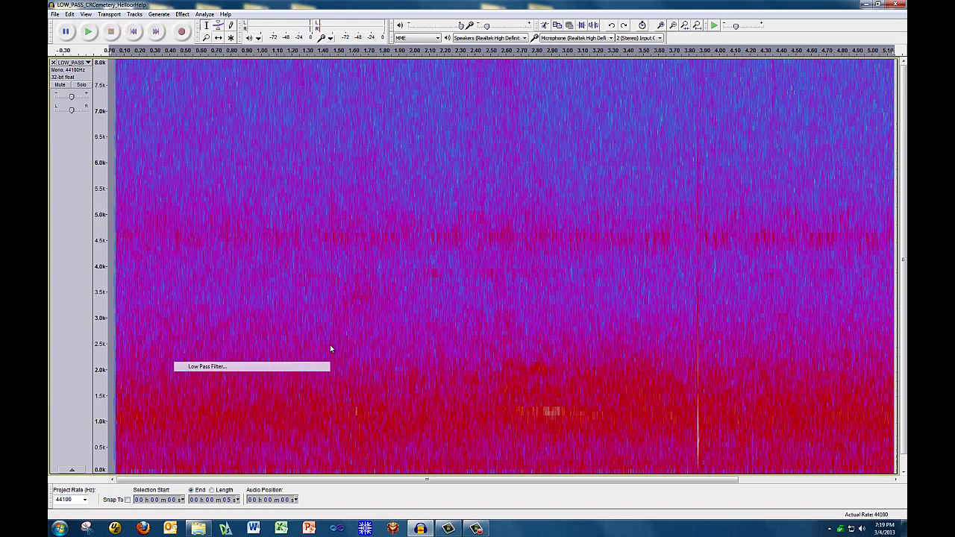
{"action": "left_click", "coordinate": [511, 259]}
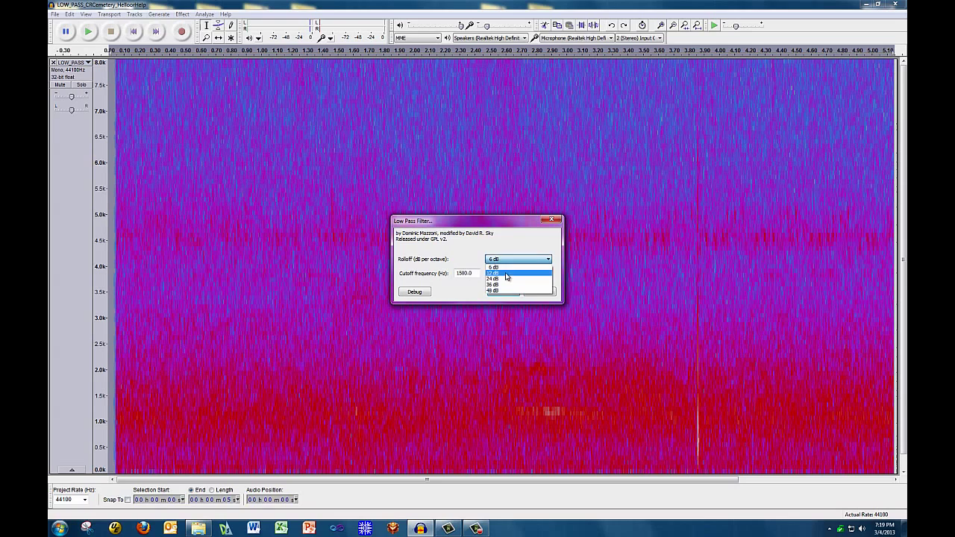
{"action": "left_click", "coordinate": [508, 275]}
{"action": "left_click", "coordinate": [503, 293]}
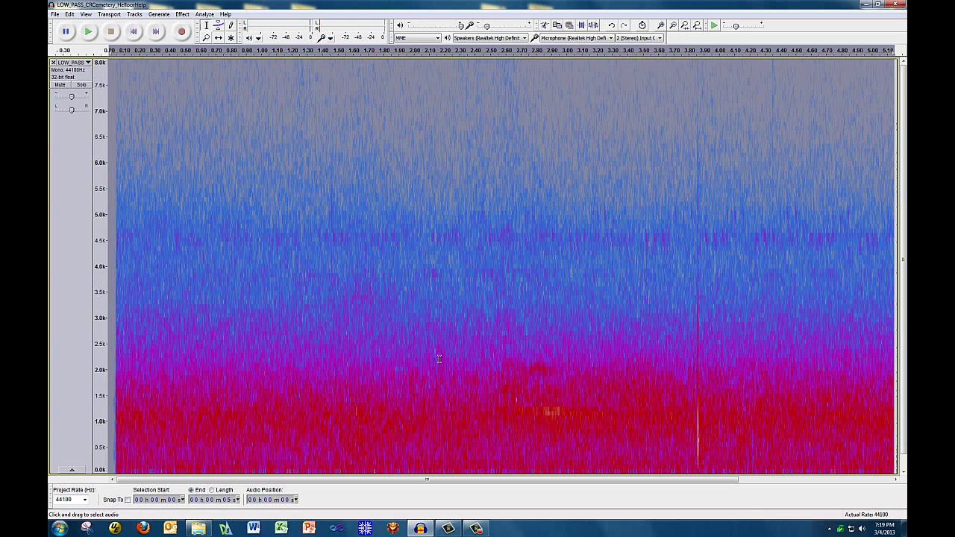
{"action": "left_click", "coordinate": [88, 31]}
Switch the track back to Waveform and select roughly 2.48 s to 3.25 s
{"action": "left_click", "coordinate": [78, 62]}
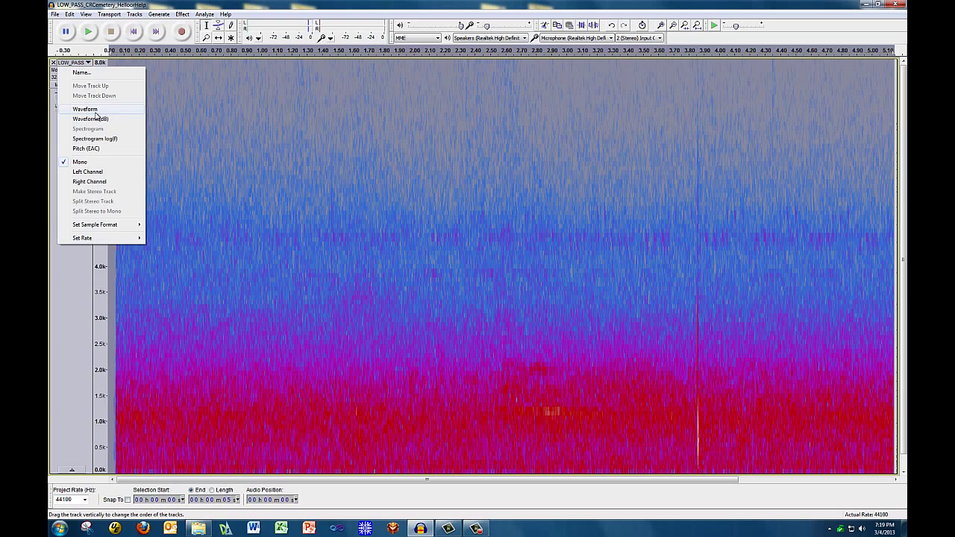
{"action": "left_click", "coordinate": [85, 109]}
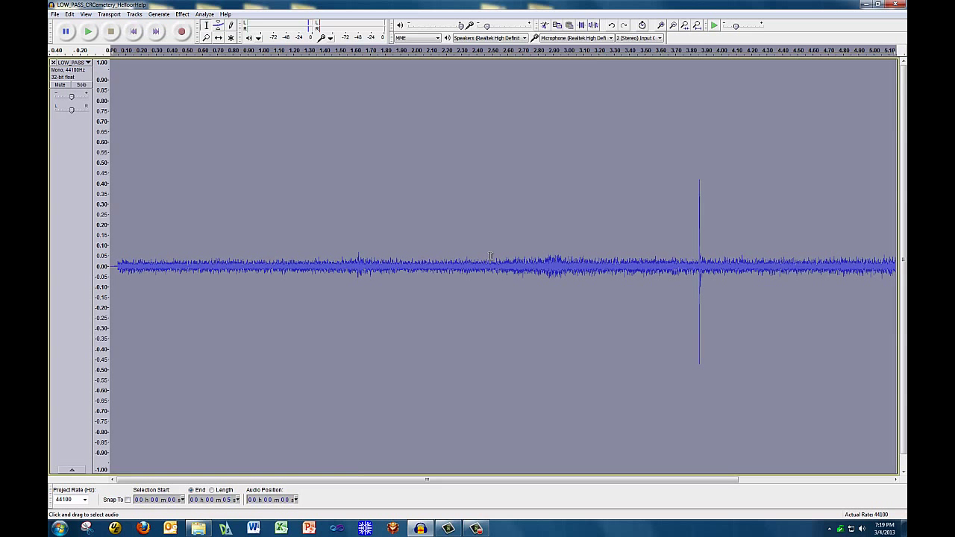
{"action": "left_click_drag", "start_coordinate": [490, 257], "coordinate": [606, 259]}
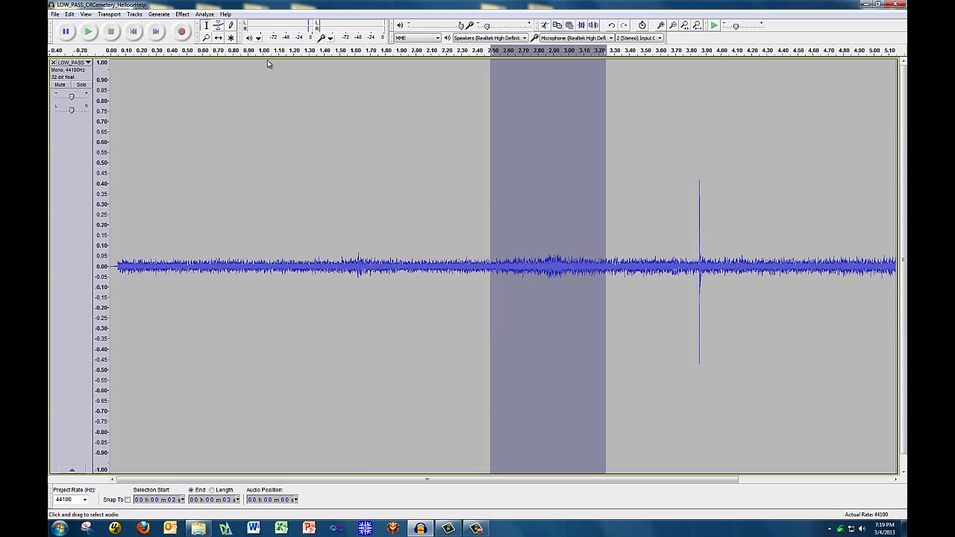
Amplify the 2.48–3.25 s selection with default settings, then play the whole clip from the start
{"action": "left_click", "coordinate": [182, 14]}
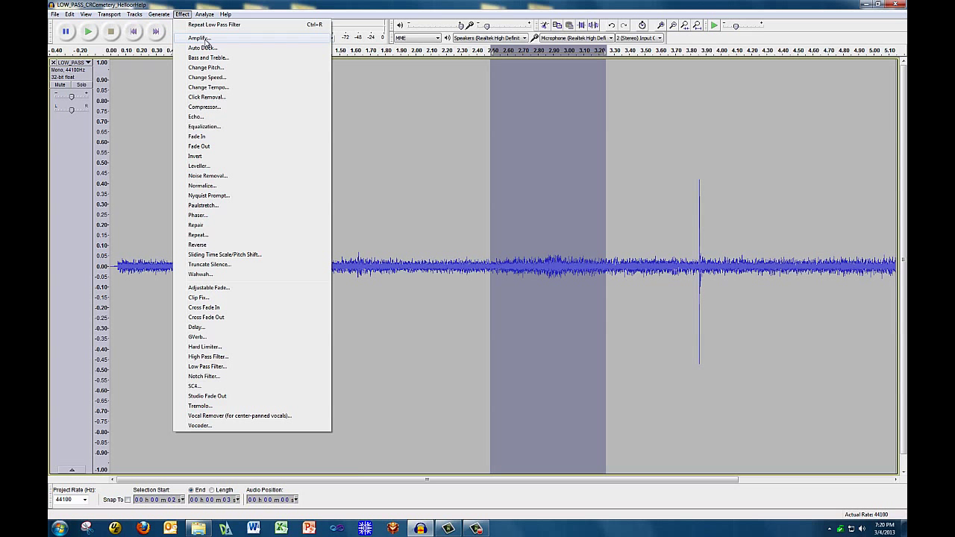
{"action": "left_click", "coordinate": [200, 38]}
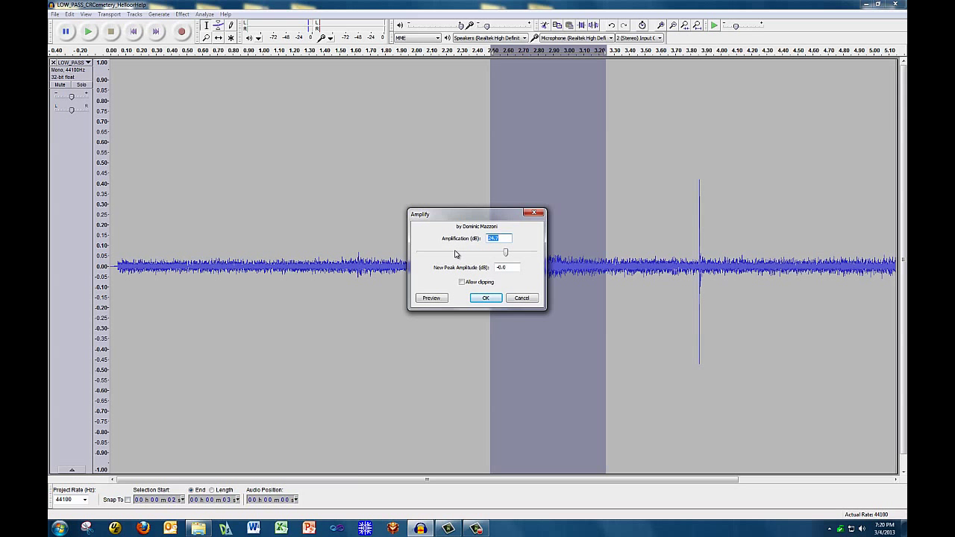
{"action": "left_click", "coordinate": [486, 297]}
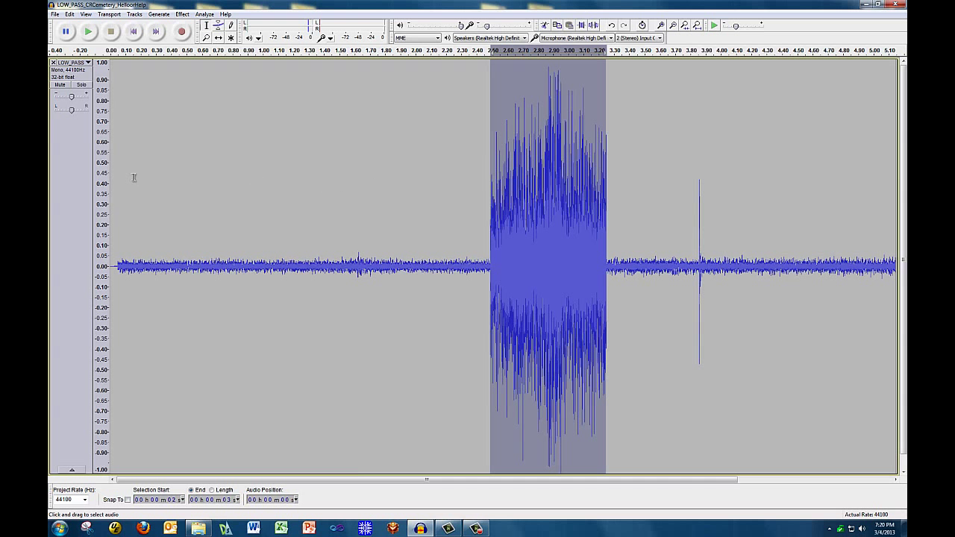
{"action": "left_click", "coordinate": [113, 188]}
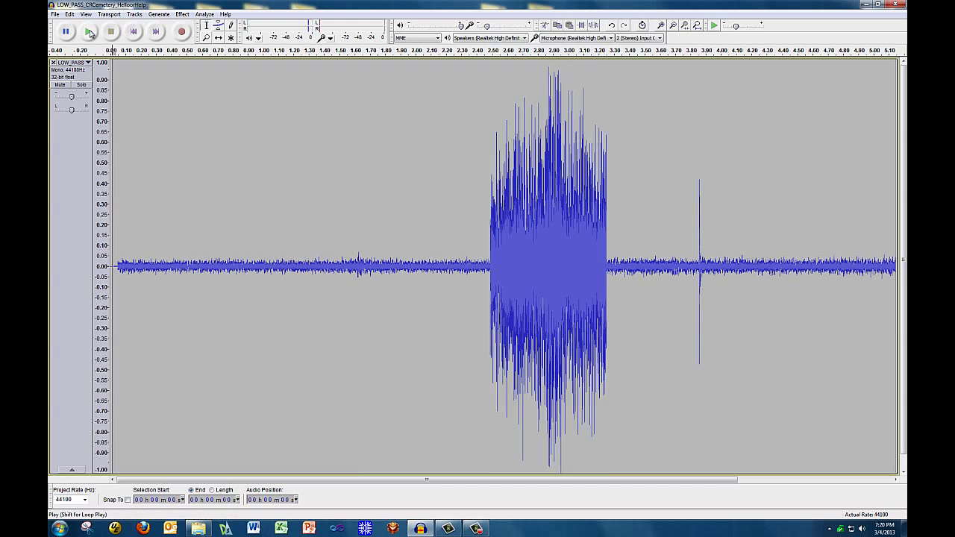
{"action": "left_click", "coordinate": [88, 33]}
Select about 2.4–3.35 s around the amplified part and play it back five times
{"action": "left_click_drag", "start_coordinate": [475, 239], "coordinate": [627, 242]}
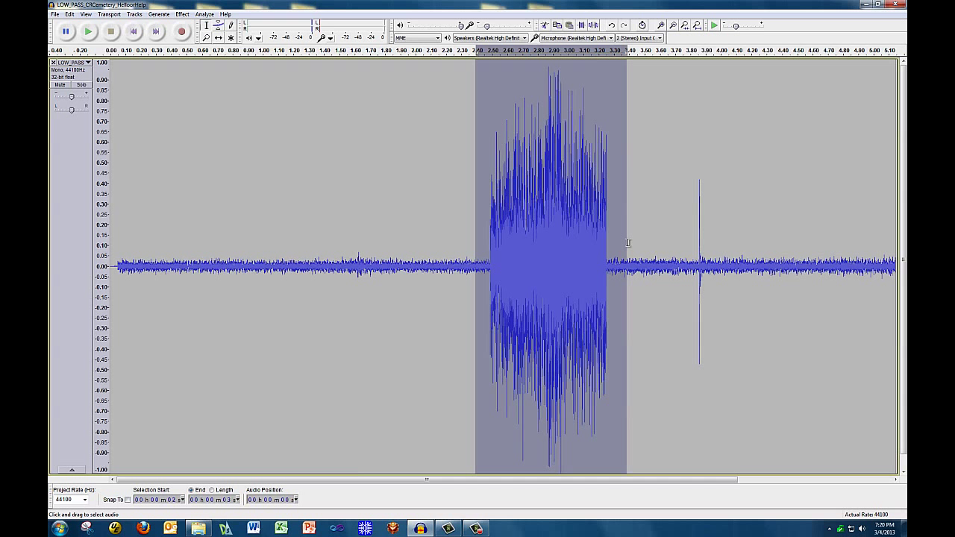
{"action": "left_click", "coordinate": [90, 31]}
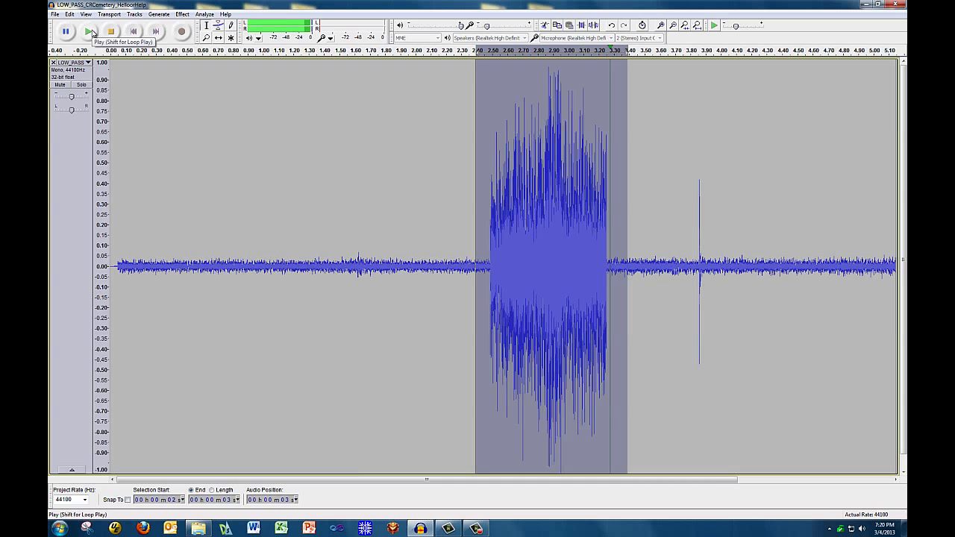
{"action": "left_click", "coordinate": [89, 31]}
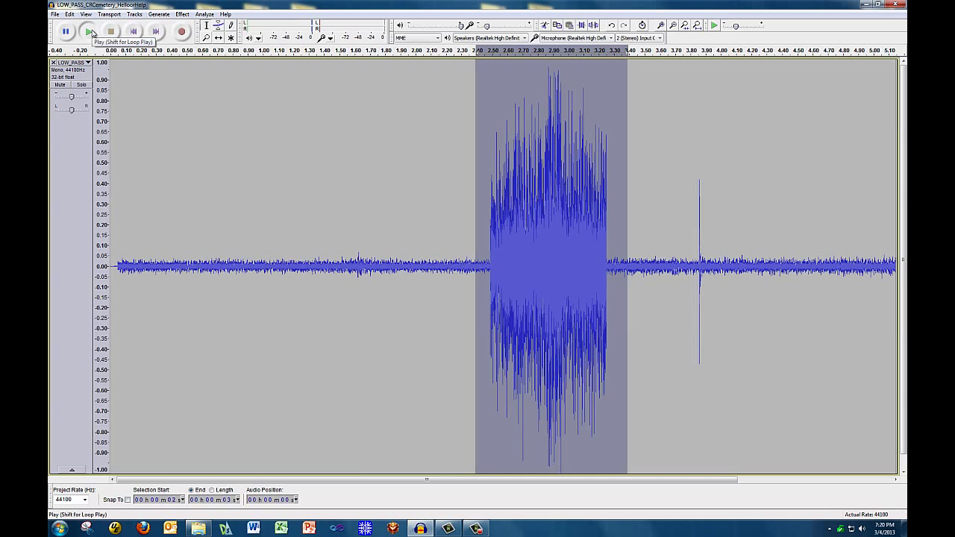
{"action": "left_click", "coordinate": [91, 32]}
{"action": "left_click", "coordinate": [91, 32]}
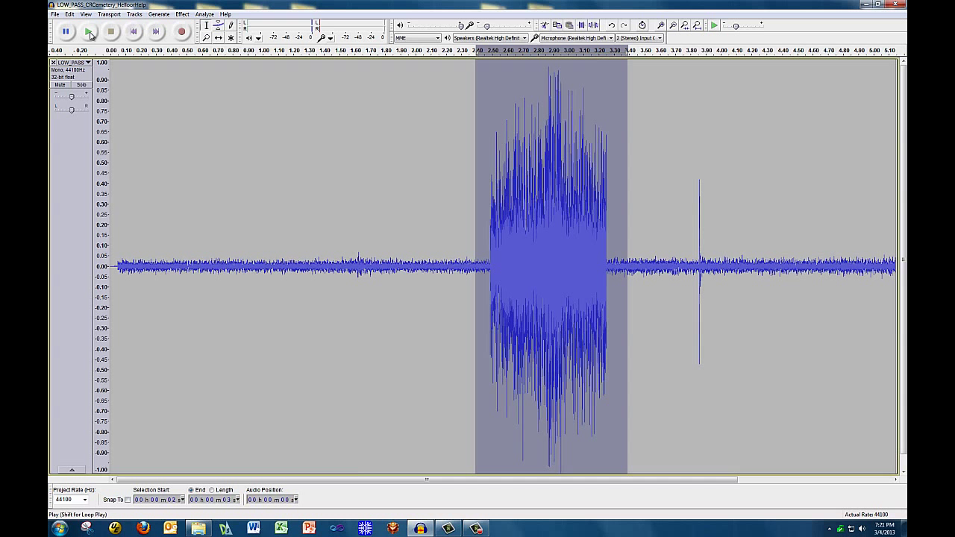
{"action": "left_click", "coordinate": [89, 34]}
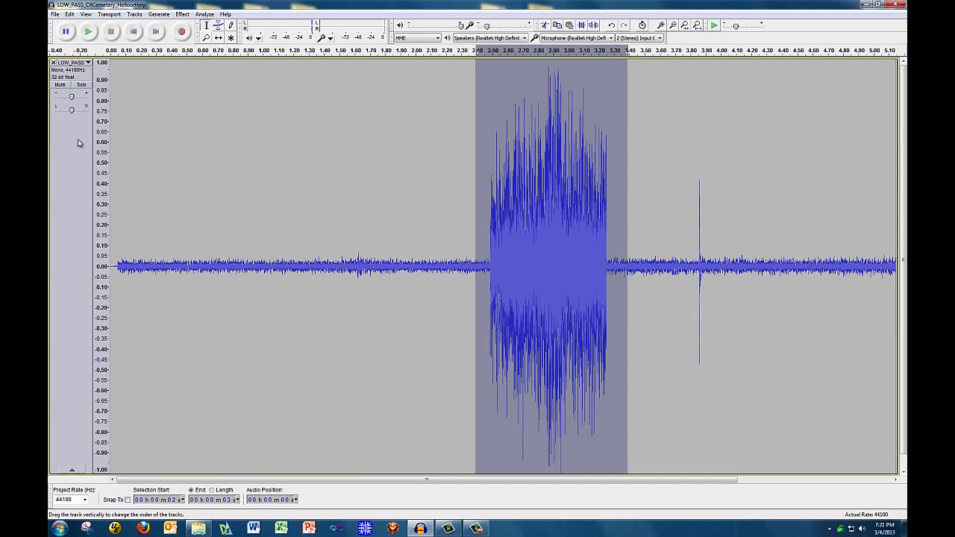
Bring up the Export dialog for LOW_PASS_CRCemetery_HelloorHelp as MP3, then back out of it
{"action": "left_click", "coordinate": [55, 14]}
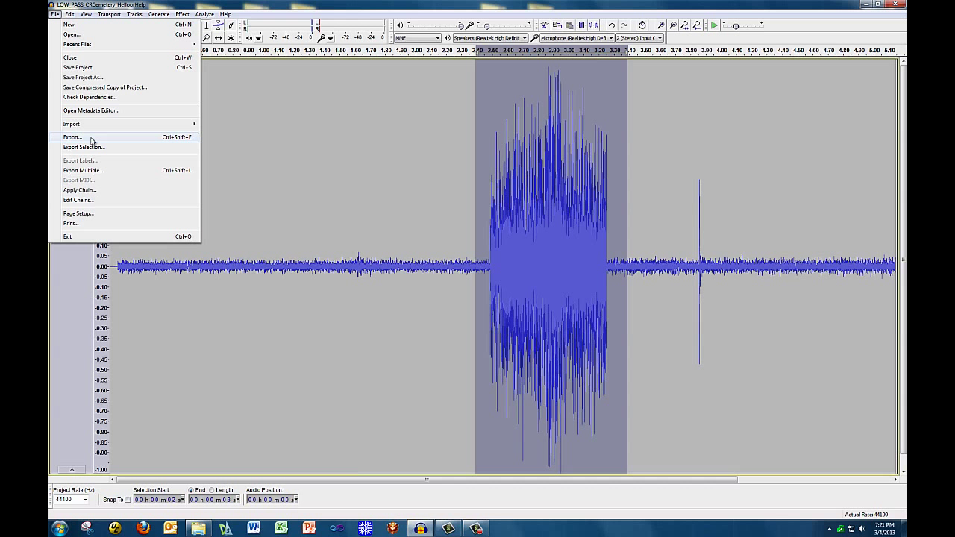
{"action": "left_click", "coordinate": [72, 138]}
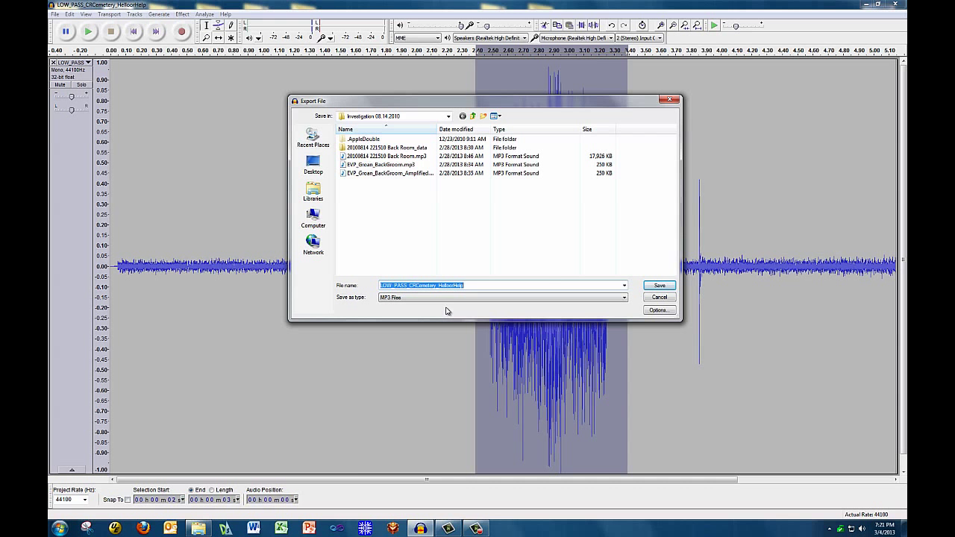
{"action": "left_click", "coordinate": [660, 297]}
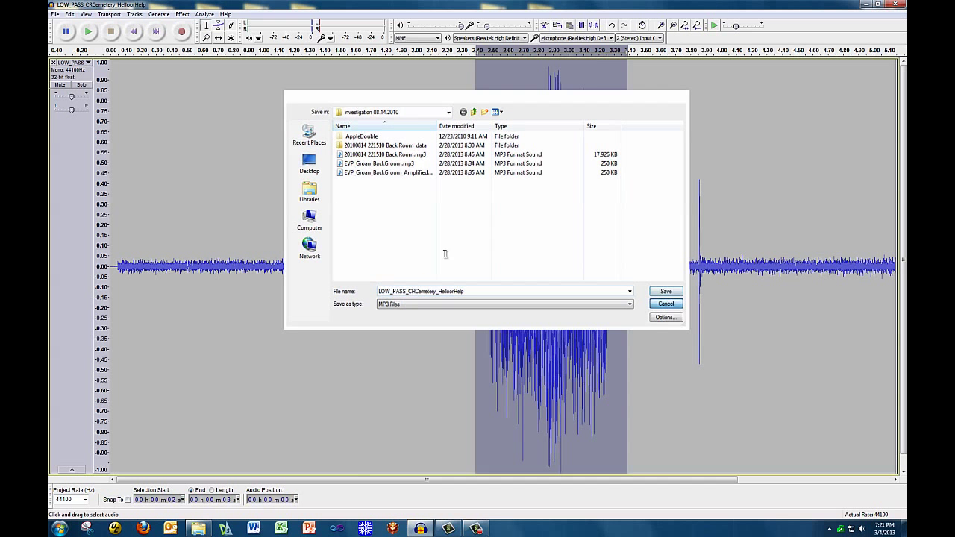